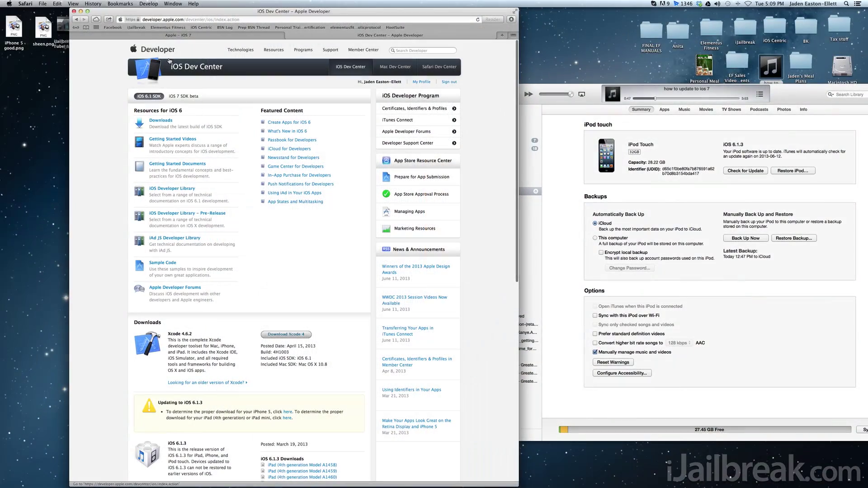
Open the registered iOS devices list on the Apple Developer site, going through the iOS 7 beta page and the iOS Dev Center.
left_click(165, 53)
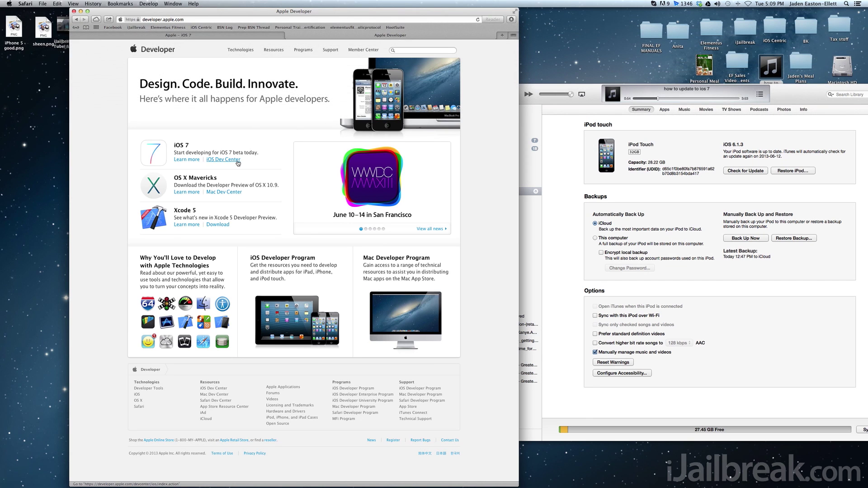
left_click(195, 161)
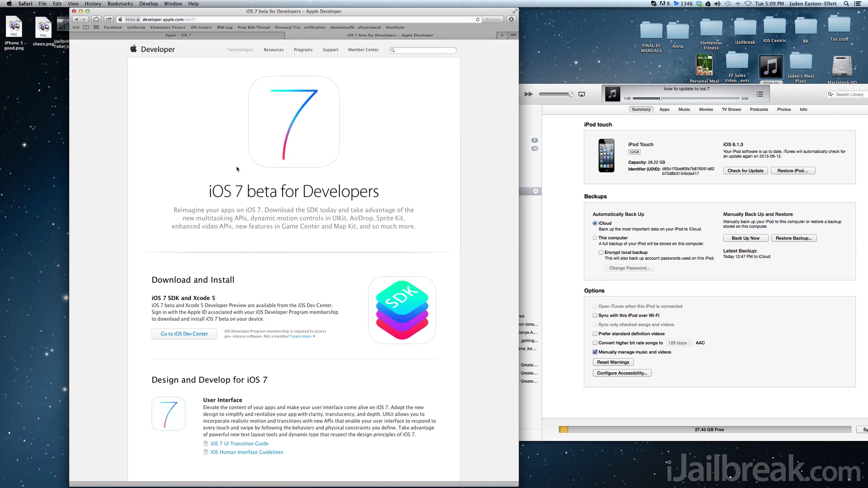
left_click(205, 334)
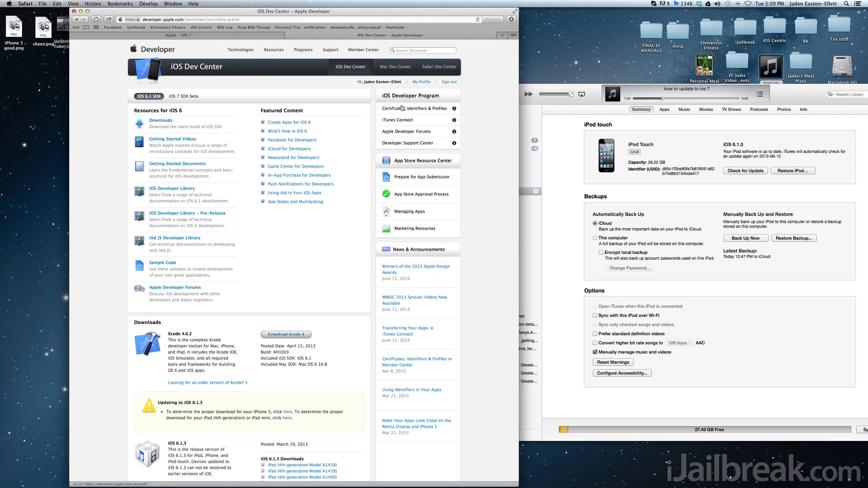
left_click(400, 109)
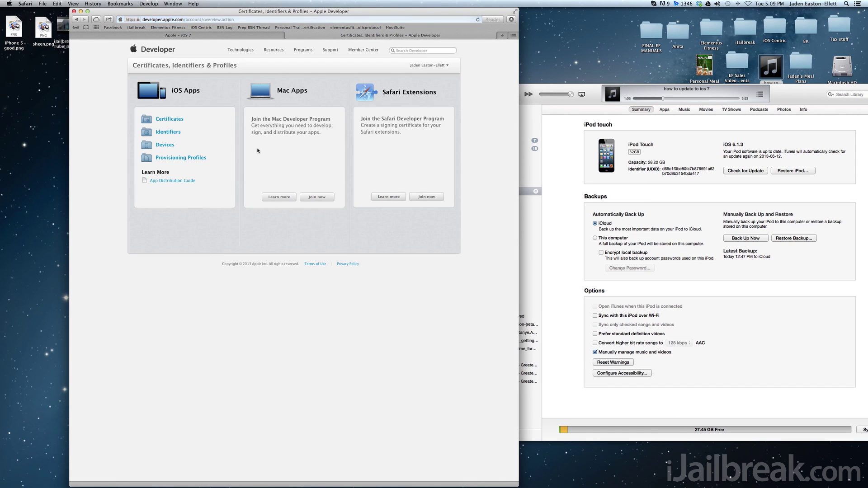
left_click(165, 145)
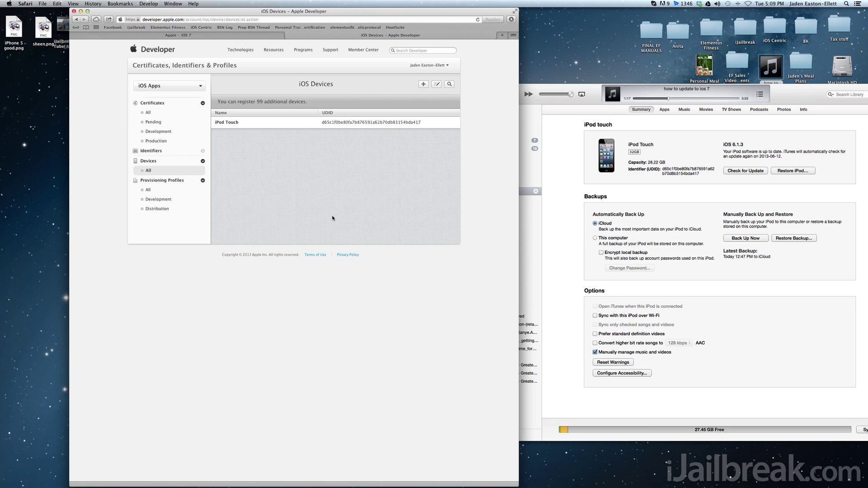
Search the web for "udid registration" in a new browser tab and skim the first page of results.
left_click(502, 36)
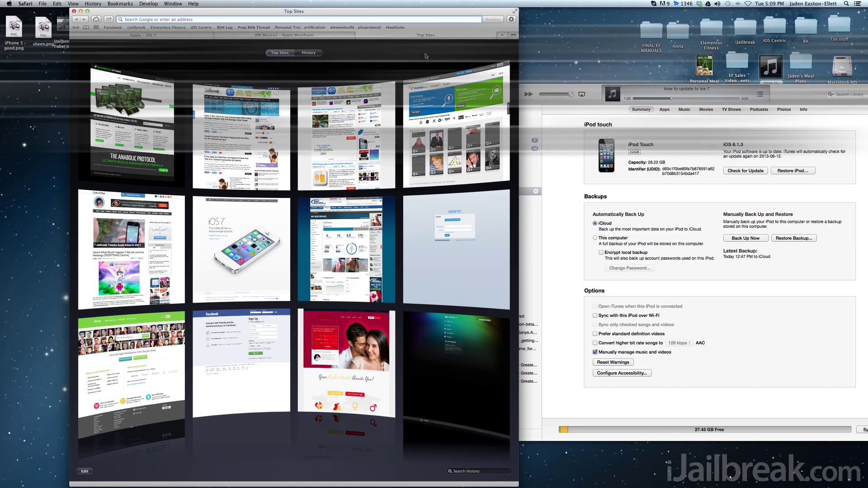
type("udid registration")
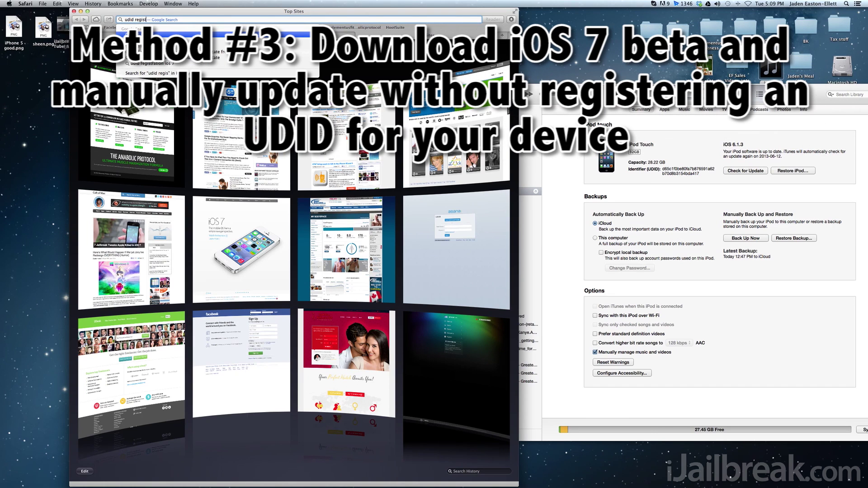
key("Return")
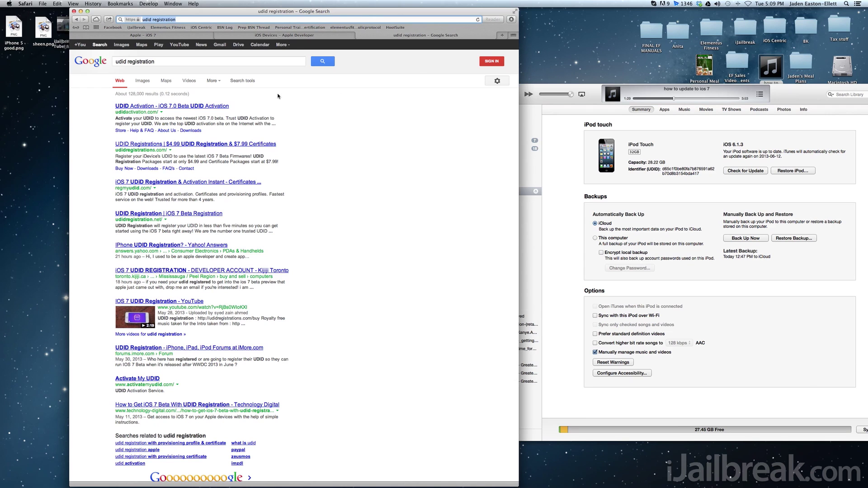
scroll(185, 121, "down", 3)
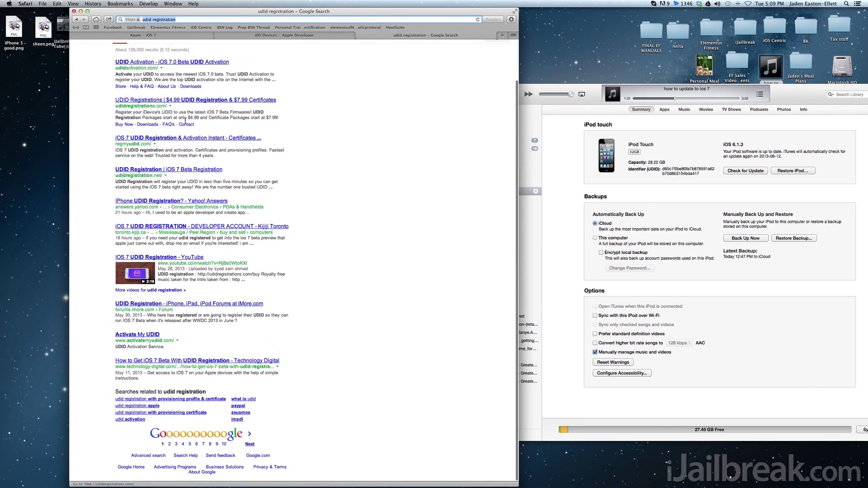
scroll(185, 121, "up", 3)
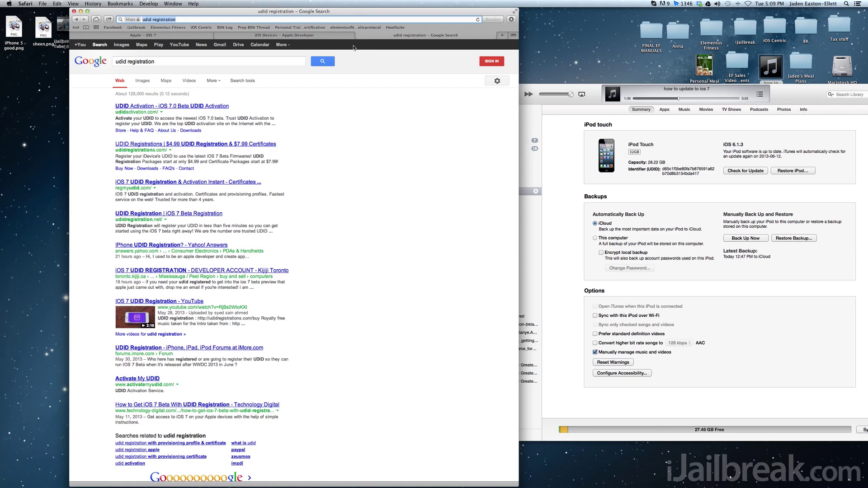
Return to the iOS Devices page and highlight the line stating how many additional devices can be registered.
left_click(338, 35)
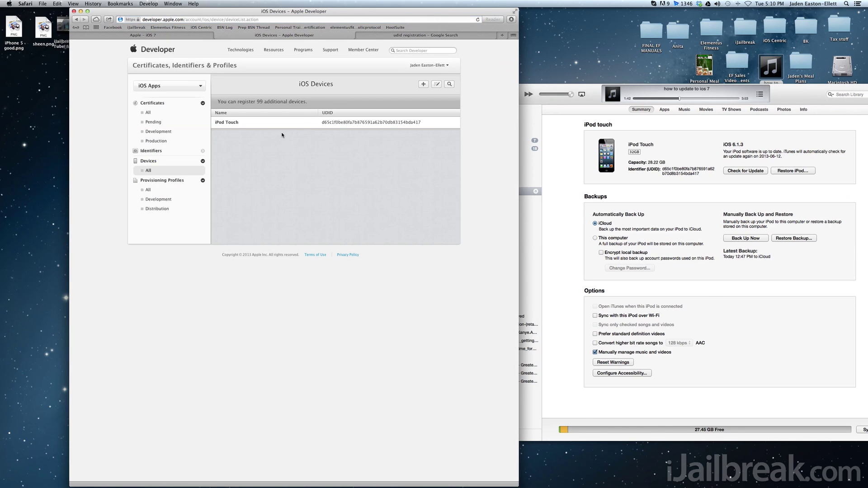
left_click_drag(217, 102, 311, 103)
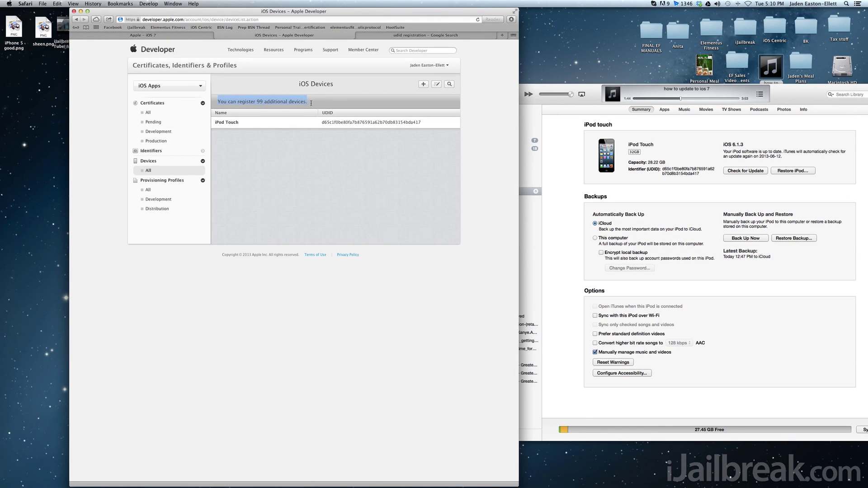
Browse further result pages of the UDID registration search and return to the first results page.
left_click(391, 38)
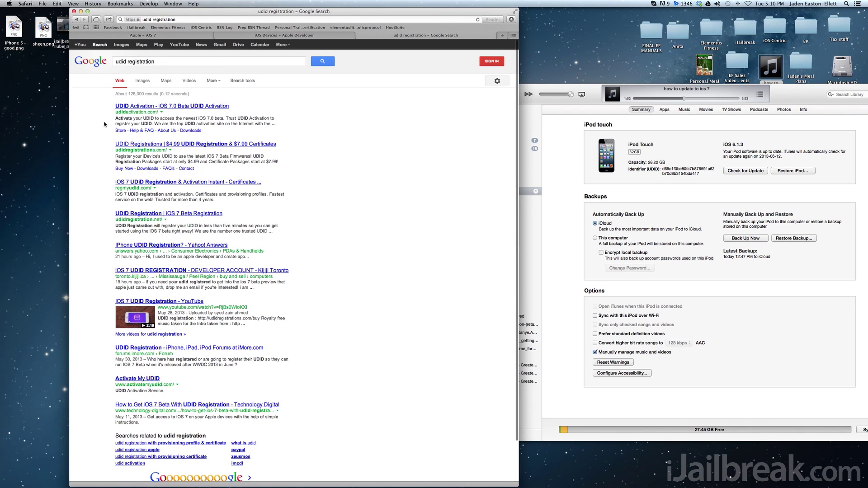
left_click(171, 478)
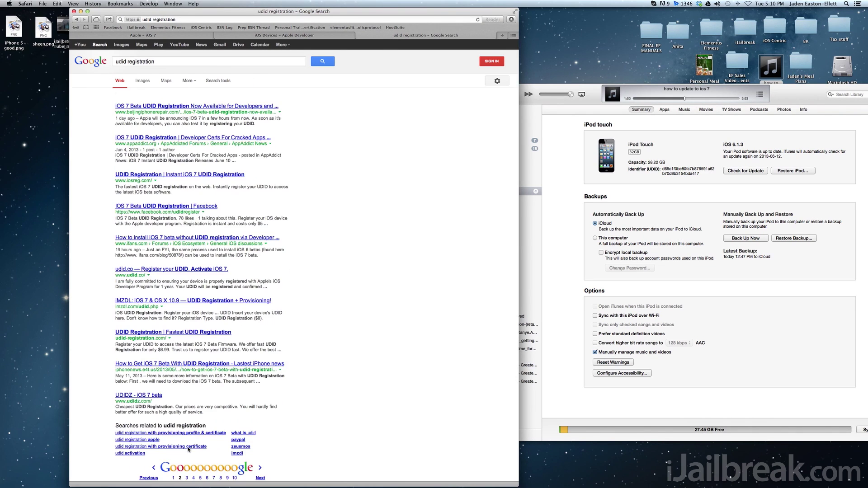
left_click(186, 475)
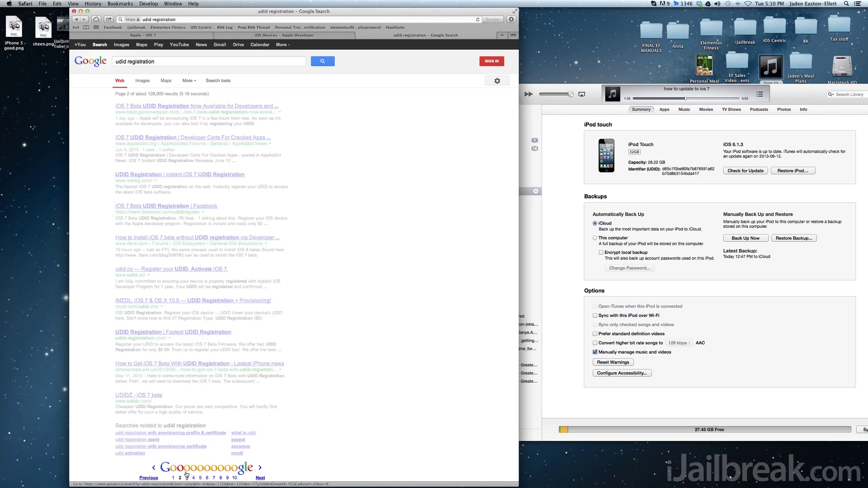
left_click(173, 480)
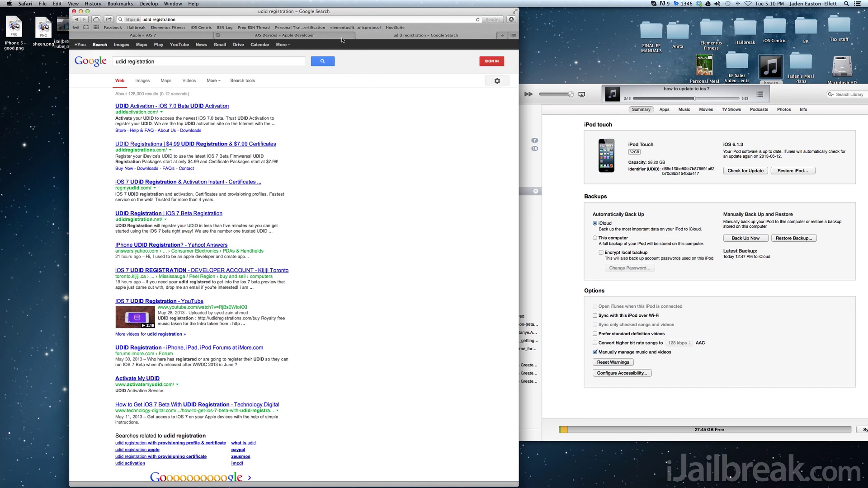
Replace the search query with "download ios 7 beta" and run the search.
triple_click(181, 63)
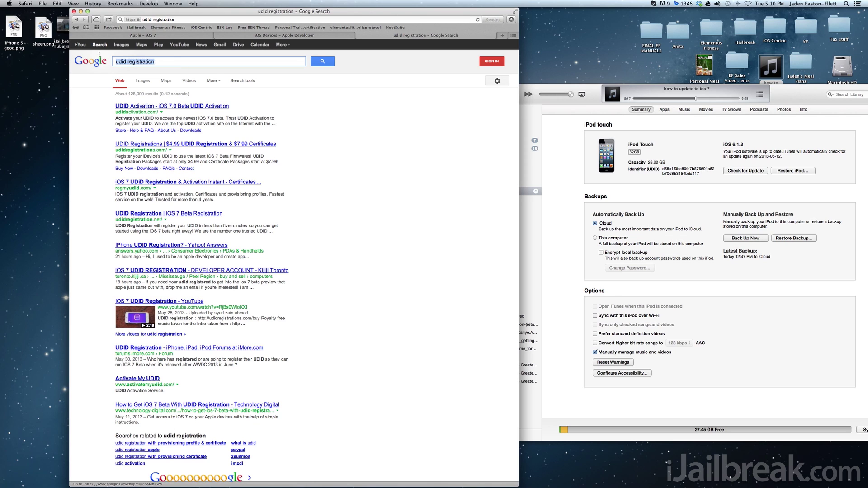
type("downloa")
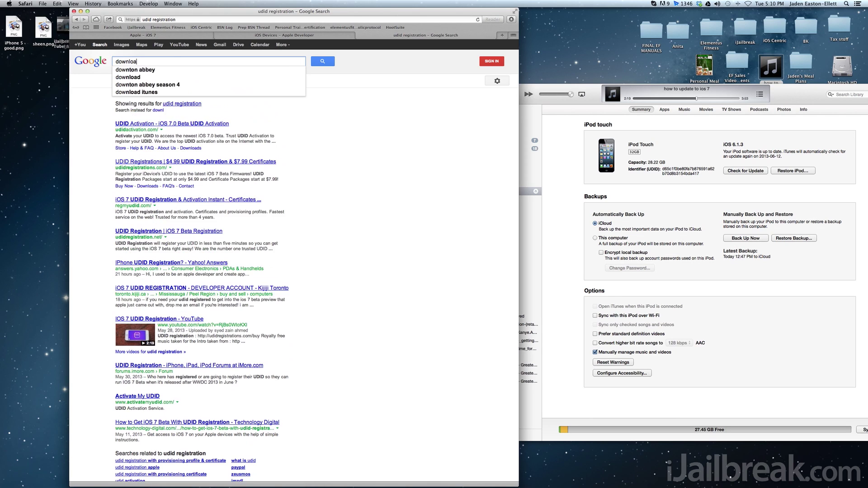
type("d ios ")
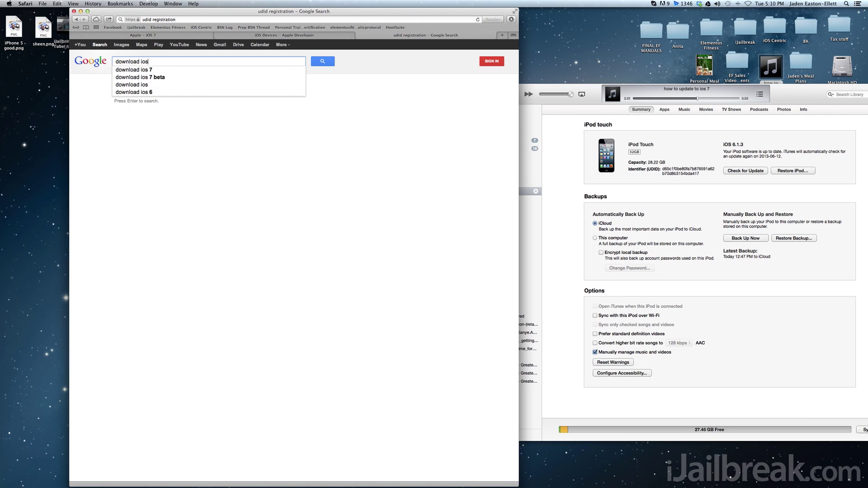
type("7 beta")
key("Return")
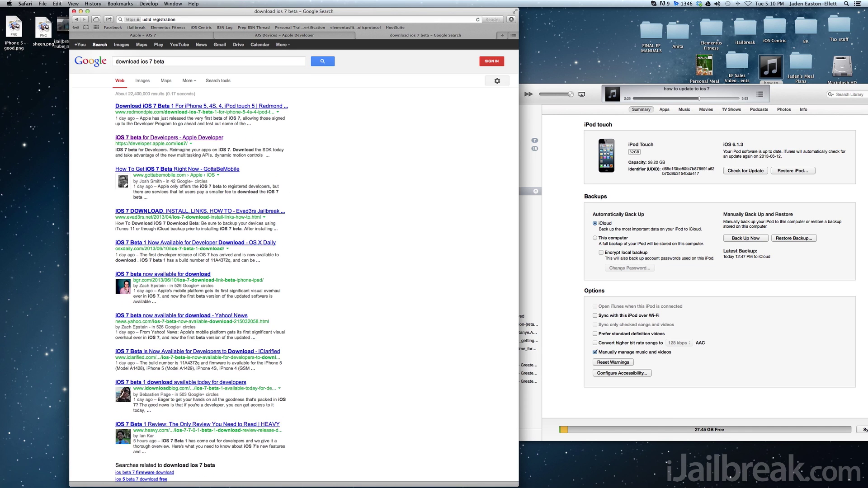
Refine the search to "download ios 7 beta ipsw".
left_click(199, 64)
type("i")
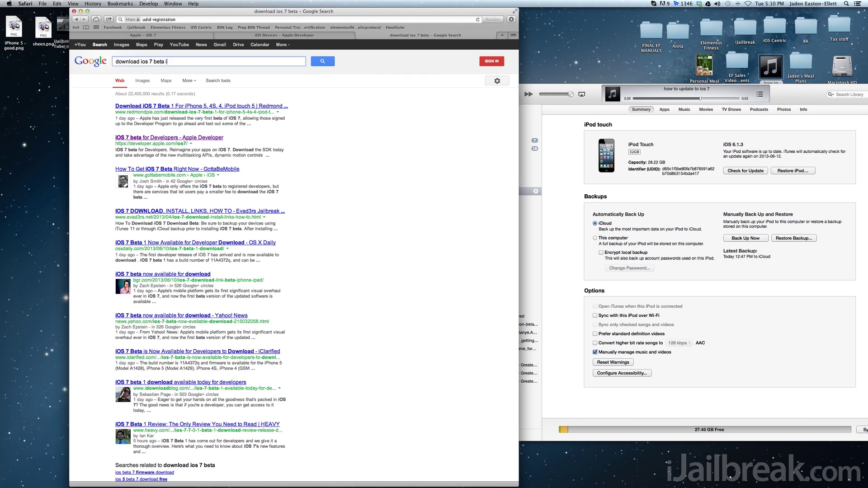
type("psw")
key("Return")
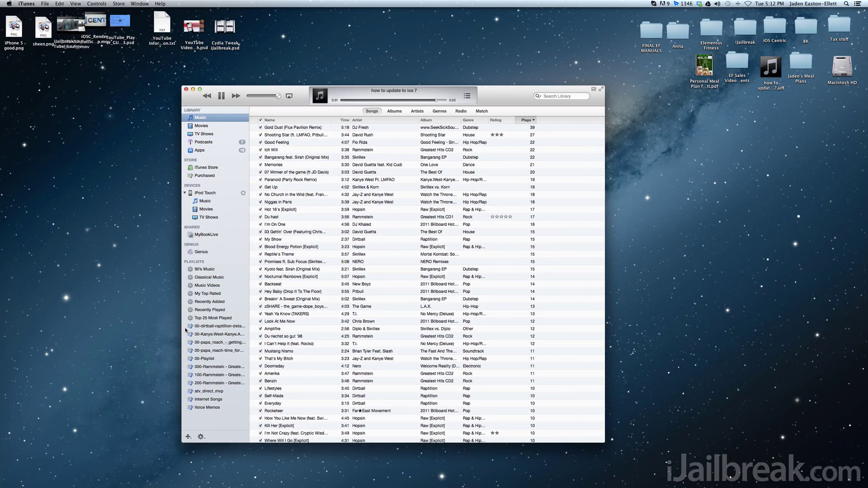
Switch to iTunes and open the summary of the connected iPod Touch.
left_click(204, 193)
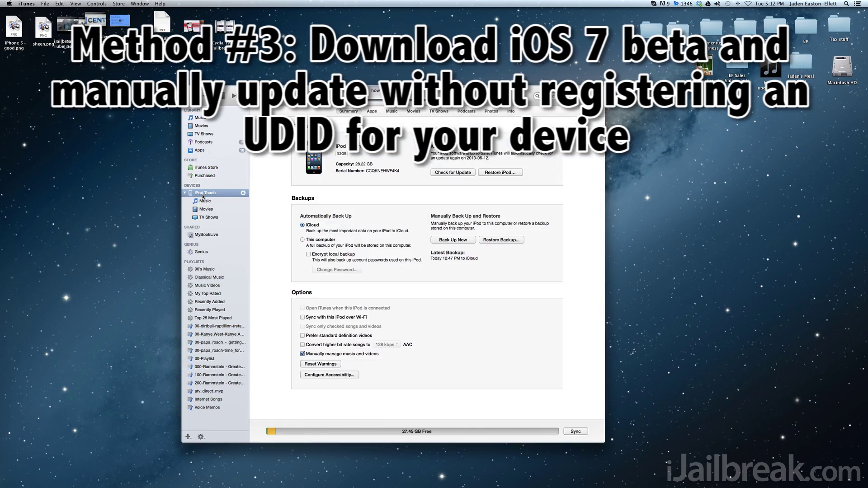
Try a manual update of the iPod Touch with the desktop file iPod5,1_7.0_11A4372q_Restore.ipsw, and cancel at the confirmation.
left_click(443, 175, "alt")
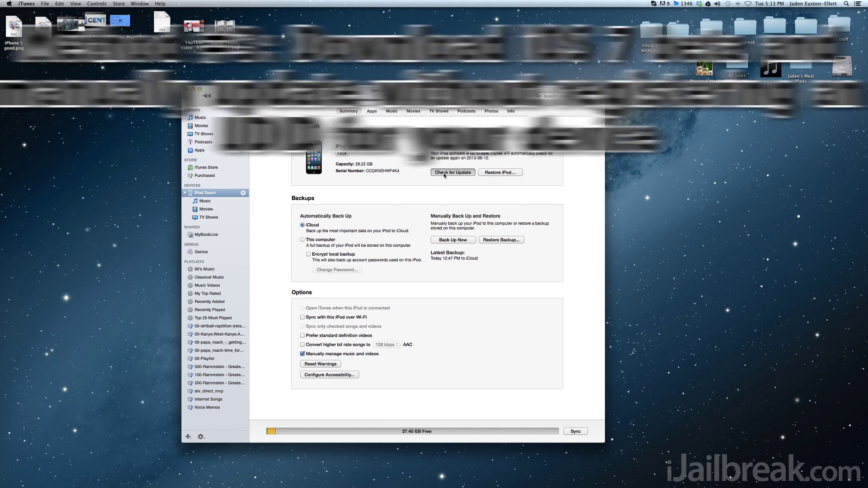
scroll(444, 182, "down", 5)
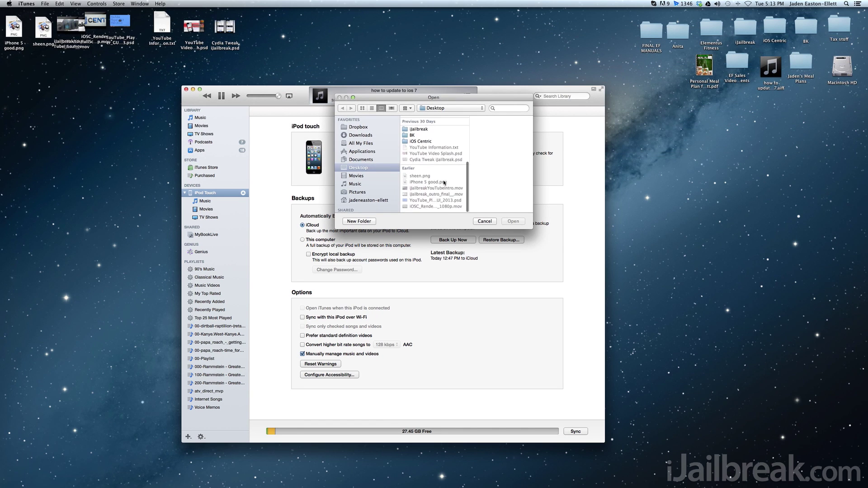
left_click(440, 139)
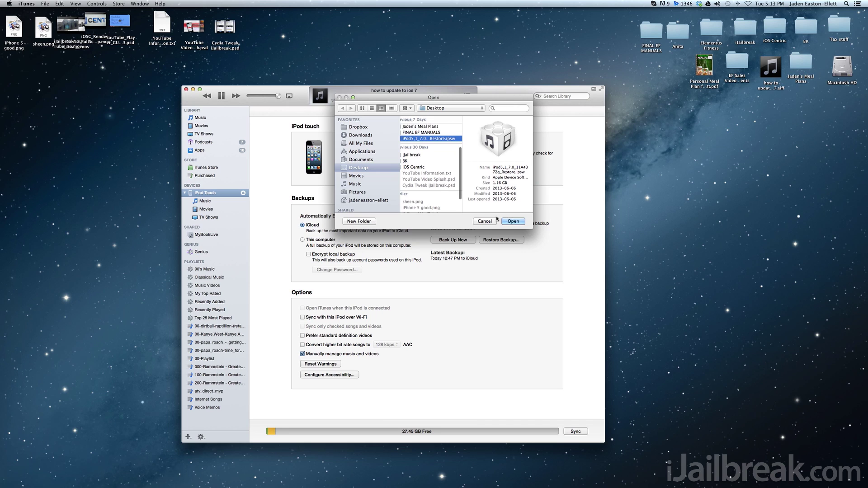
key("Return")
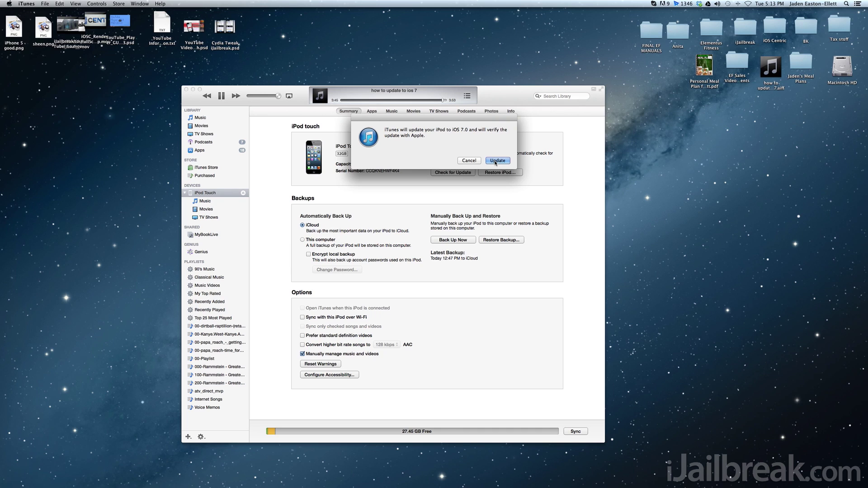
left_click(469, 161)
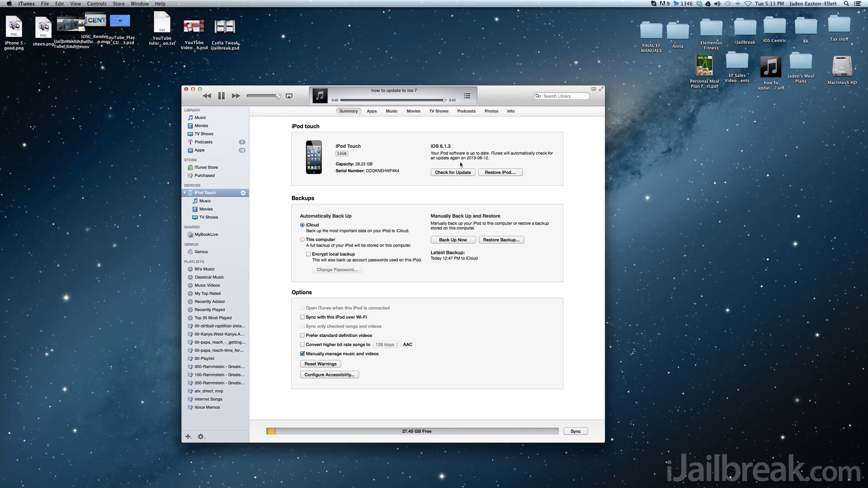
Pause the playing track and restore the iPod Touch to iOS 7.0 from the desktop file iPod5,1_7.0_11A4372q_Restore.ipsw, confirming the erase.
left_click(221, 96)
left_click(504, 174, "alt")
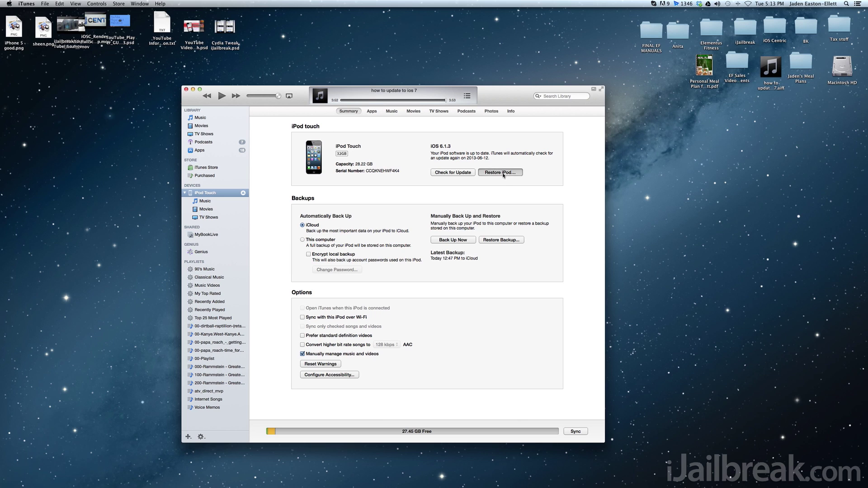
scroll(432, 149, "down", 3)
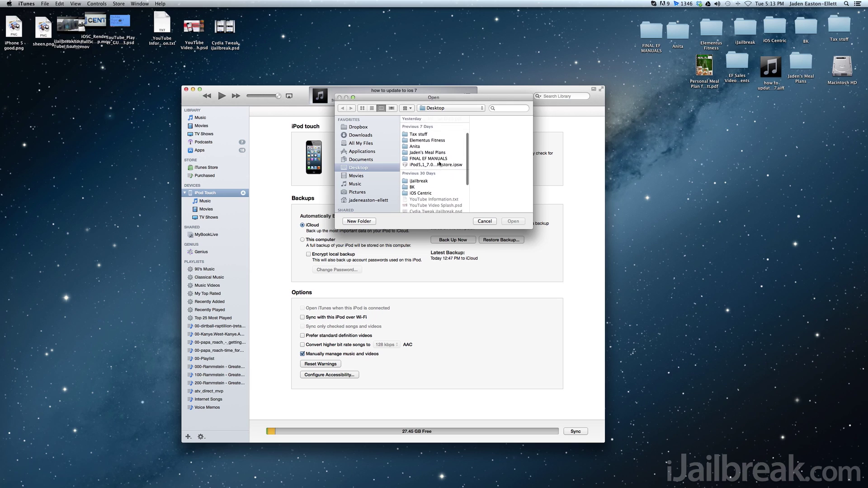
left_click(438, 164)
double_click(438, 164)
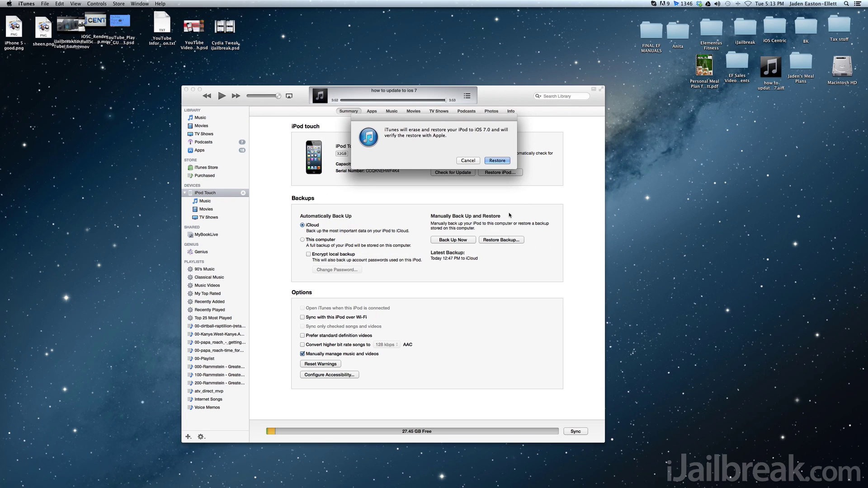
left_click(498, 161)
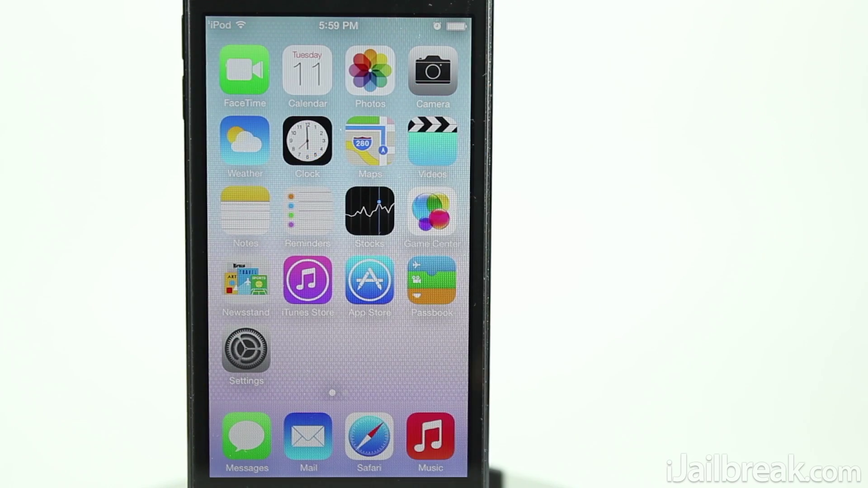
left_click_drag(368, 470, 433, 239)
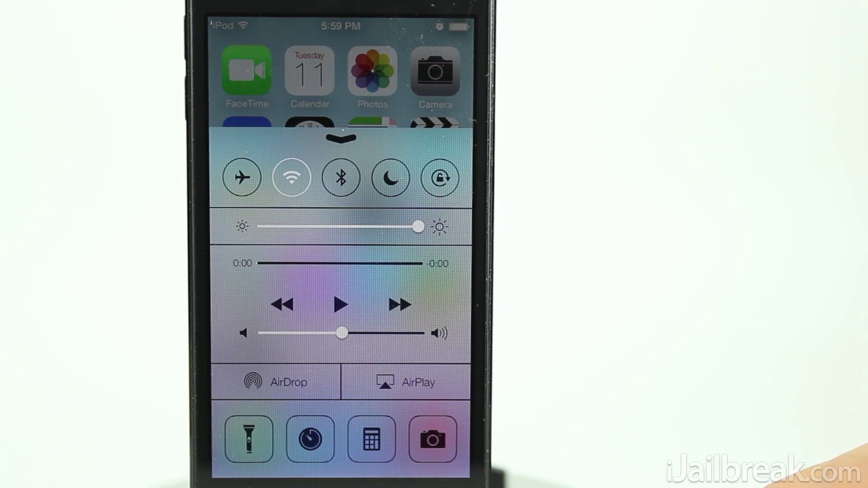
left_click(292, 177)
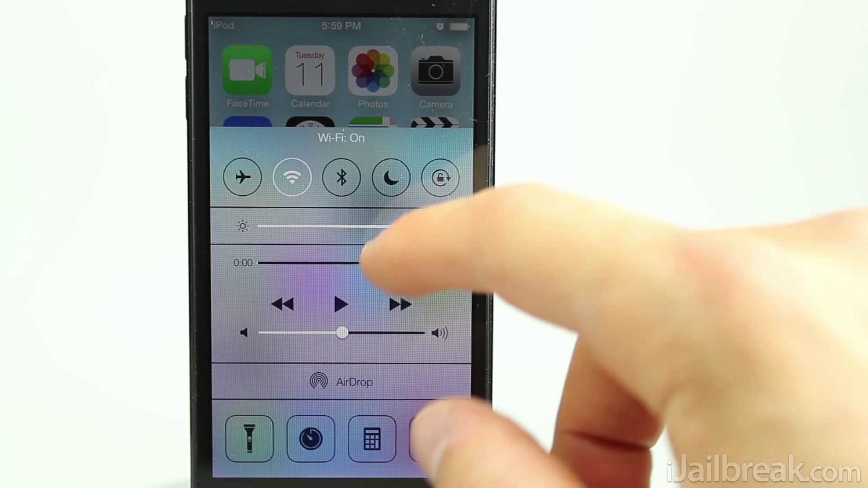
mouse_move(418, 226)
left_mouse_down()
mouse_move(325, 226)
mouse_move(419, 226)
left_mouse_up()
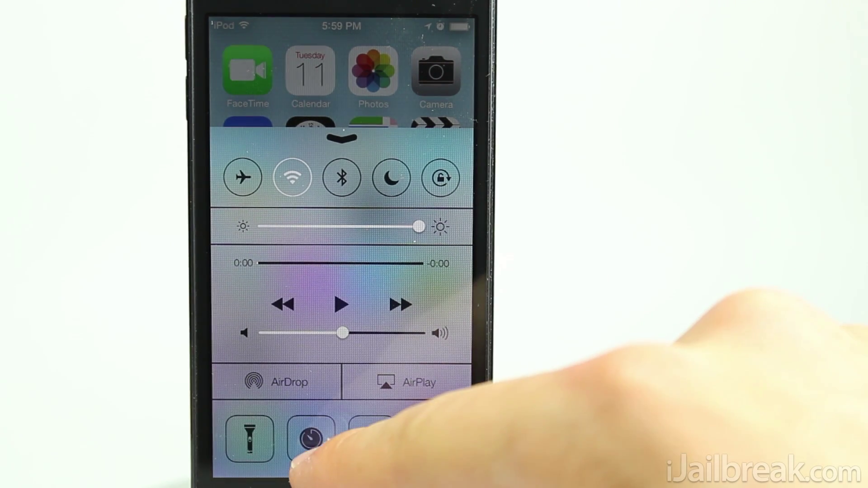
left_click(311, 439)
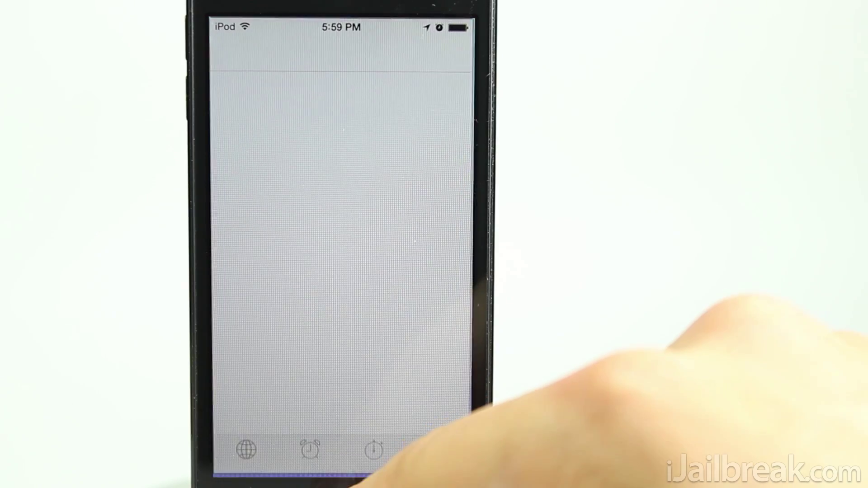
left_click_drag(312, 474, 498, 95)
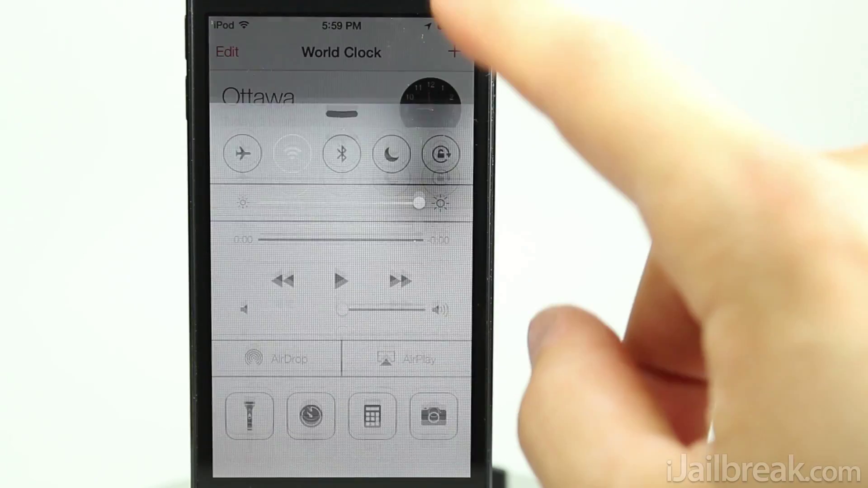
left_click(370, 436)
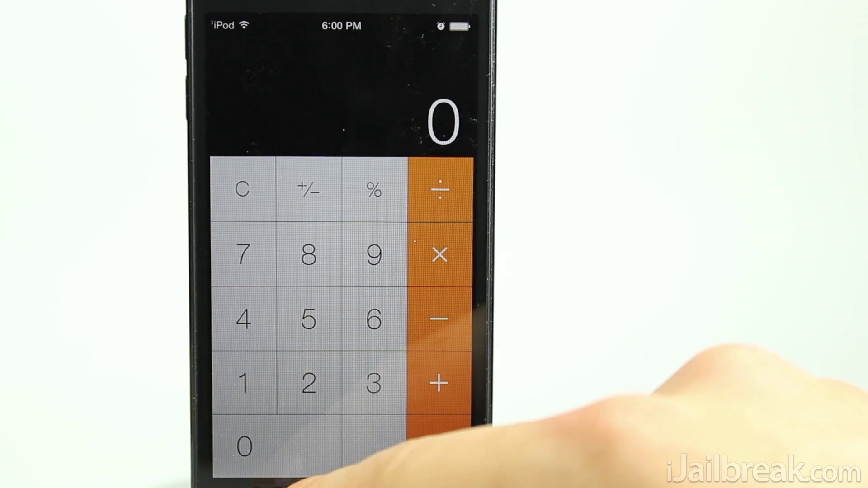
left_click_drag(316, 475, 466, 41)
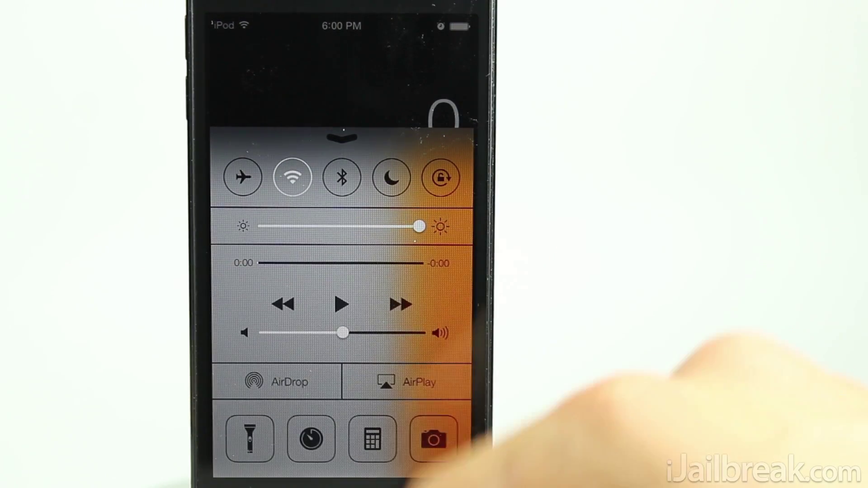
left_click(280, 382)
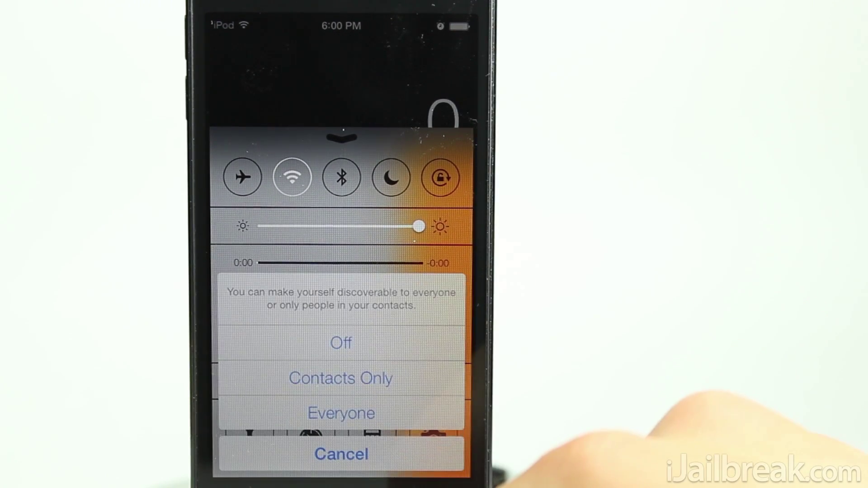
left_click(341, 454)
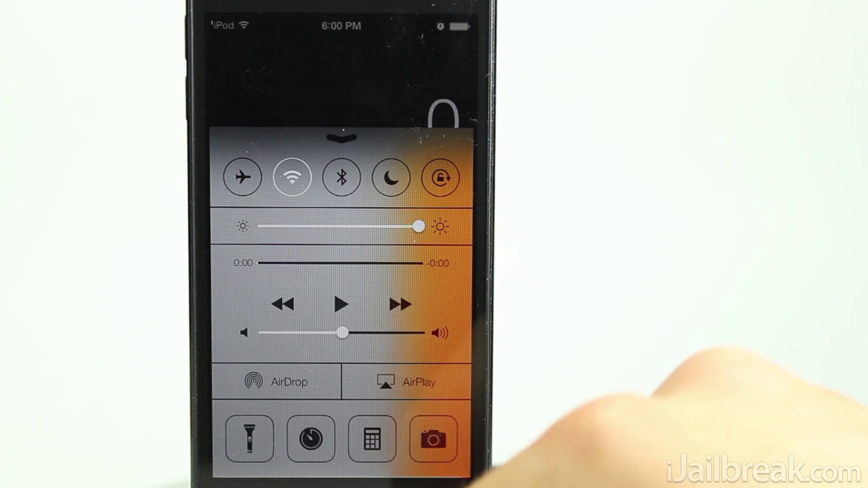
left_click(398, 381)
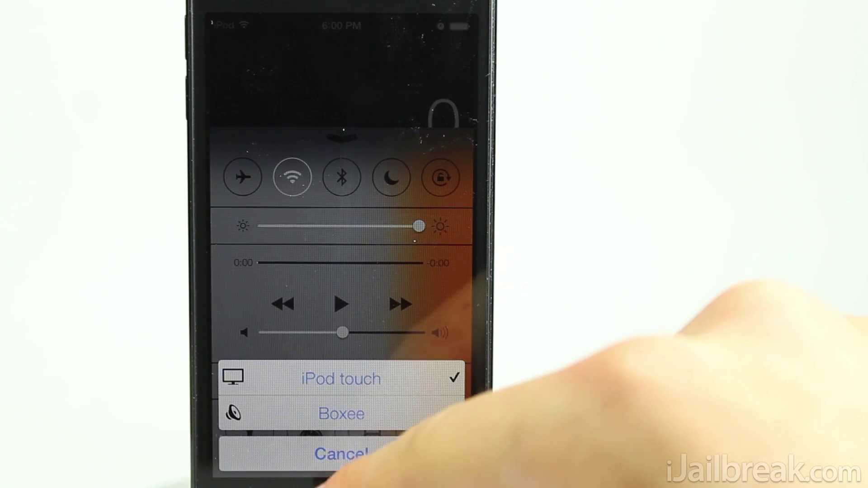
left_click(334, 454)
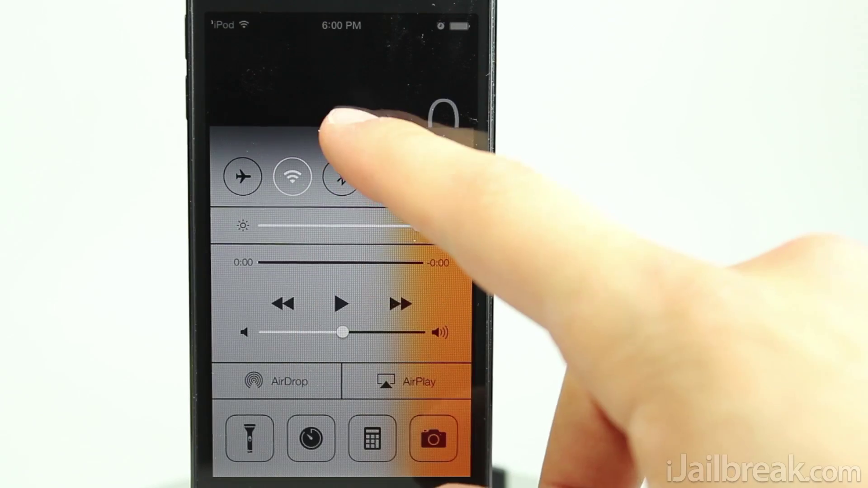
left_click(368, 436)
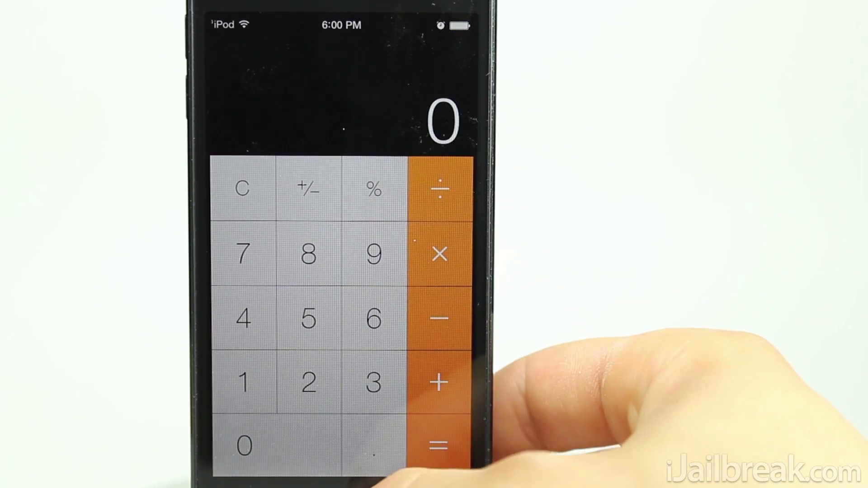
key("super")
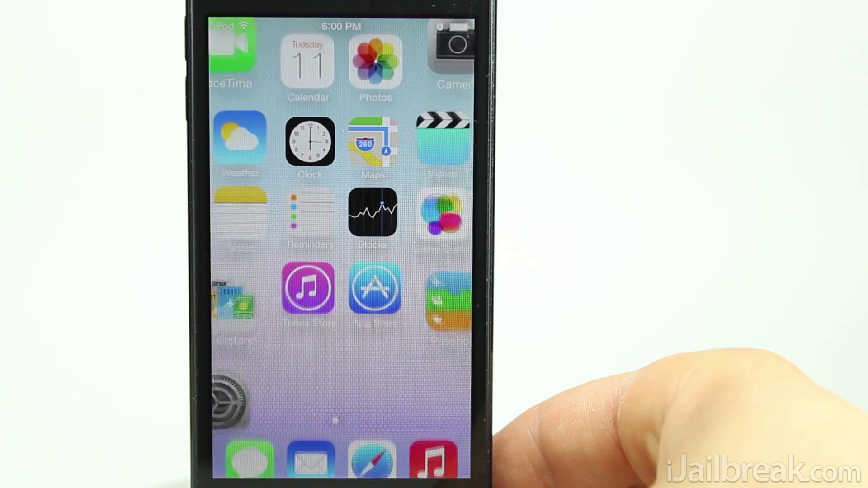